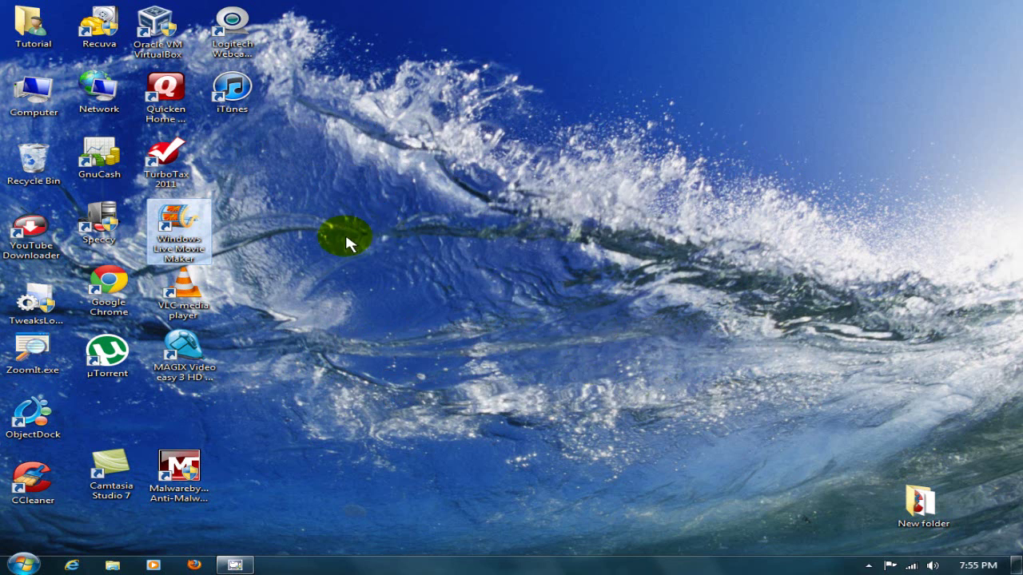
# Start Movie Maker and import chrome1.avi, giving a 45.45-second timeline
pyautogui.click(190, 230)
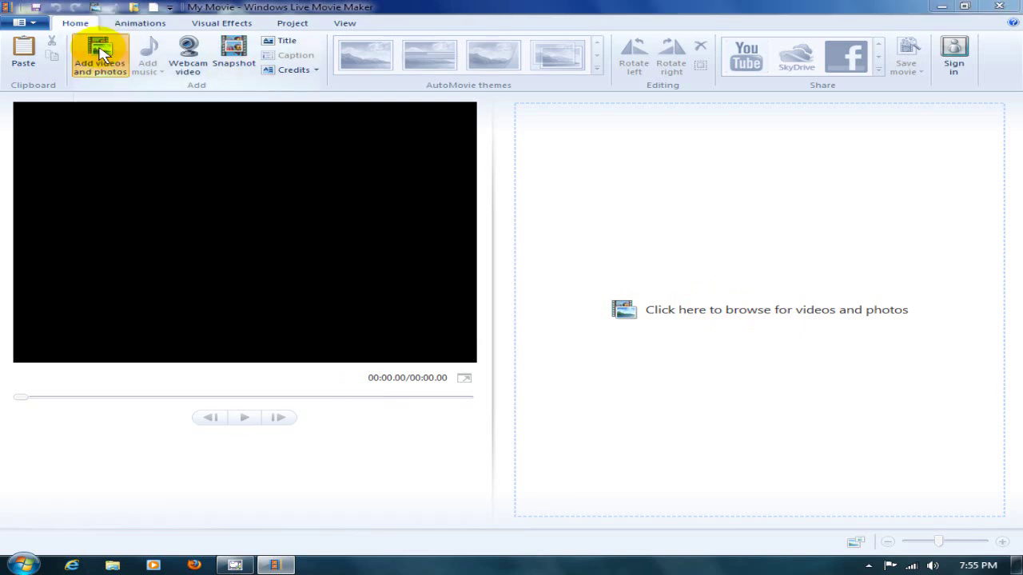
pyautogui.click(100, 52)
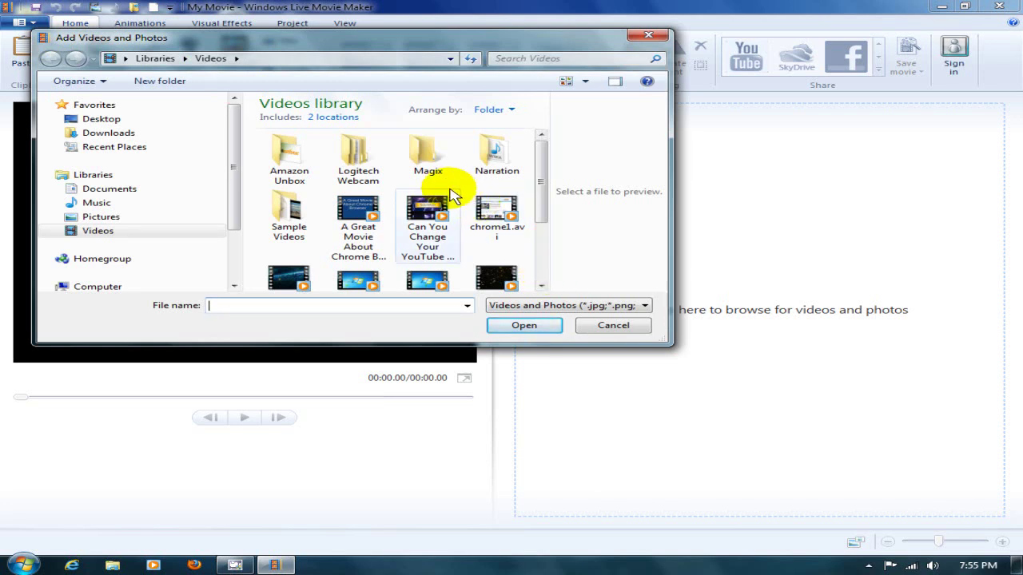
pyautogui.click(496, 212)
pyautogui.click(521, 326)
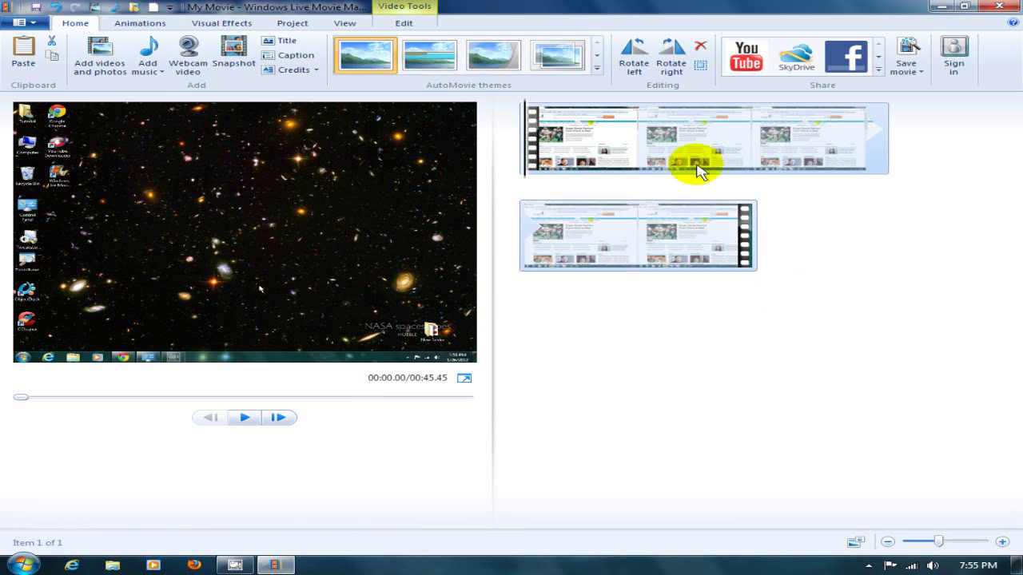
# Add bach4.mp3 from Sample Music as the soundtrack, lasting 24.24 seconds
pyautogui.click(150, 56)
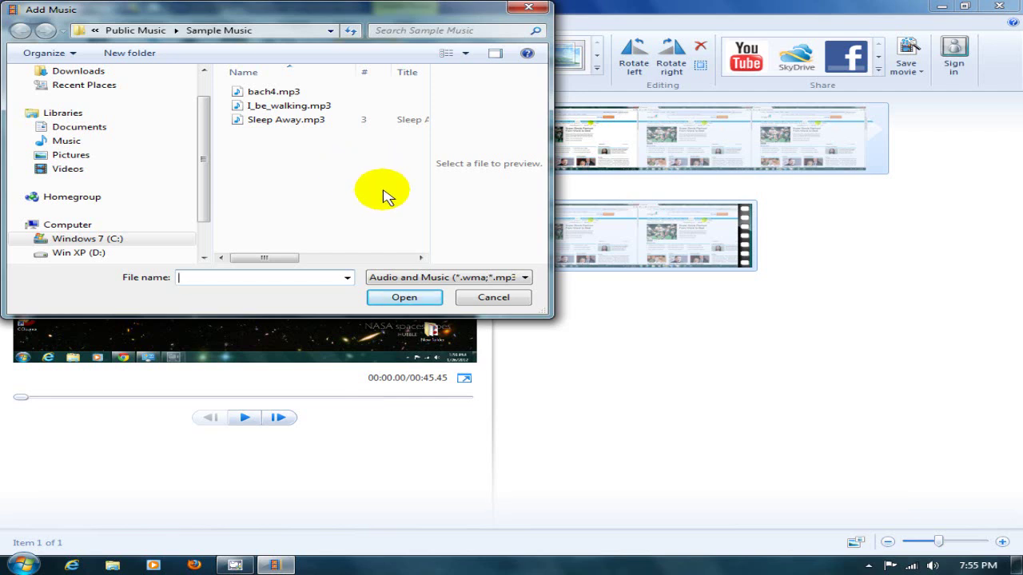
pyautogui.click(280, 93)
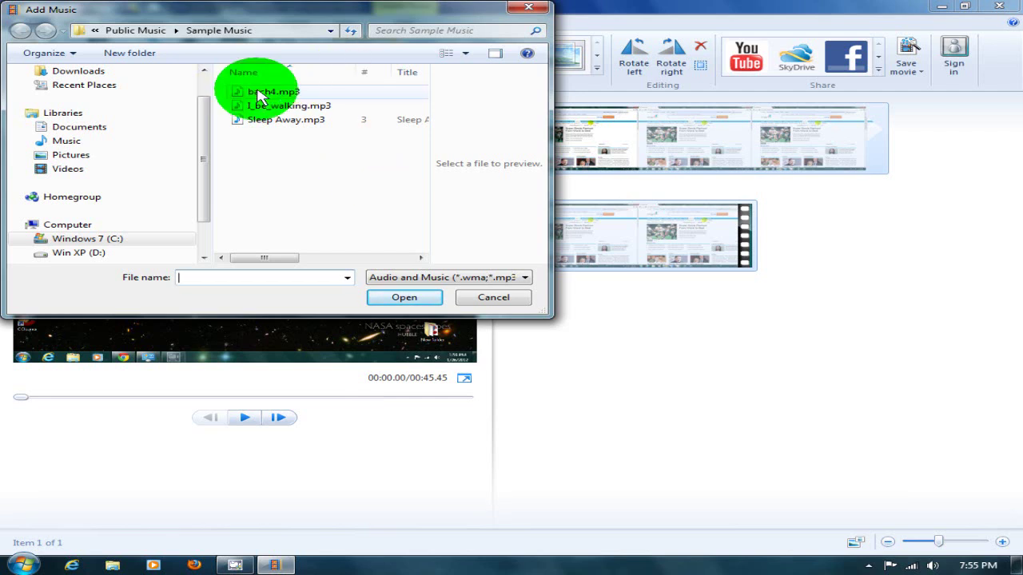
pyautogui.click(395, 299)
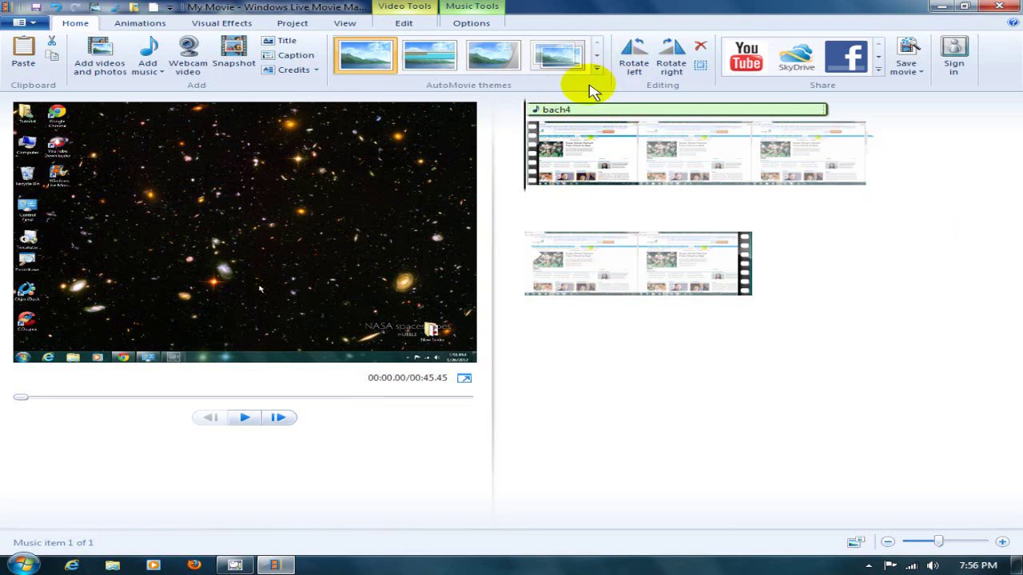
pyautogui.moveTo(585, 109); pyautogui.dragTo(657, 231)
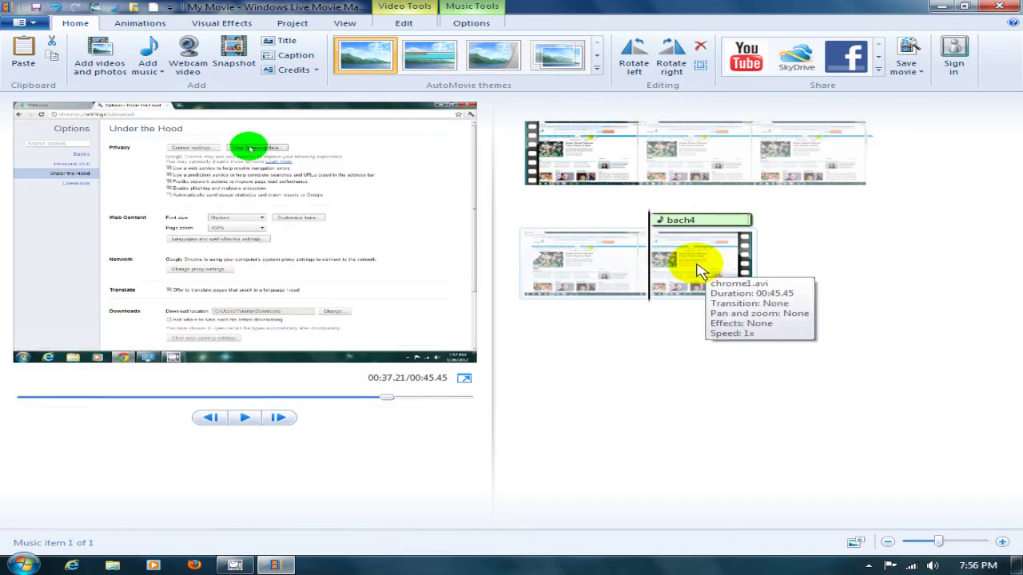
pyautogui.moveTo(680, 221); pyautogui.dragTo(521, 107)
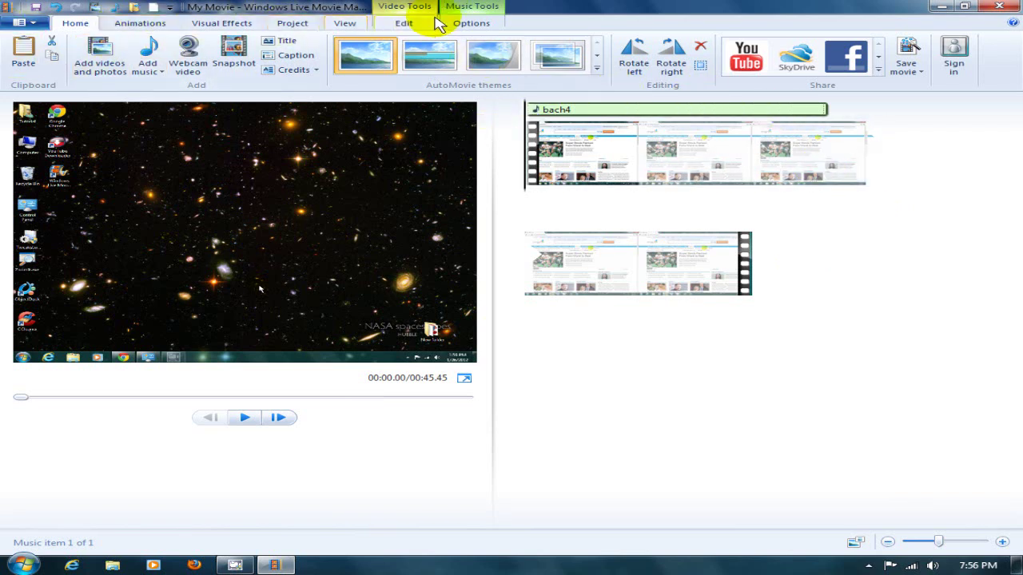
# Lower the bach4 music volume and keep Fade in and Fade out on None
pyautogui.click(465, 11)
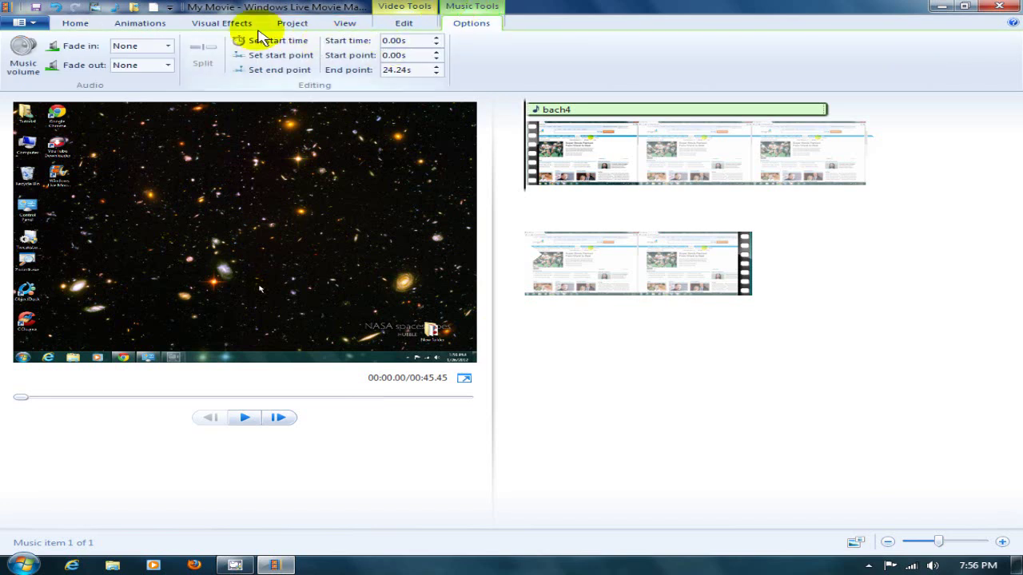
pyautogui.click(24, 73)
pyautogui.moveTo(94, 94); pyautogui.dragTo(66, 94)
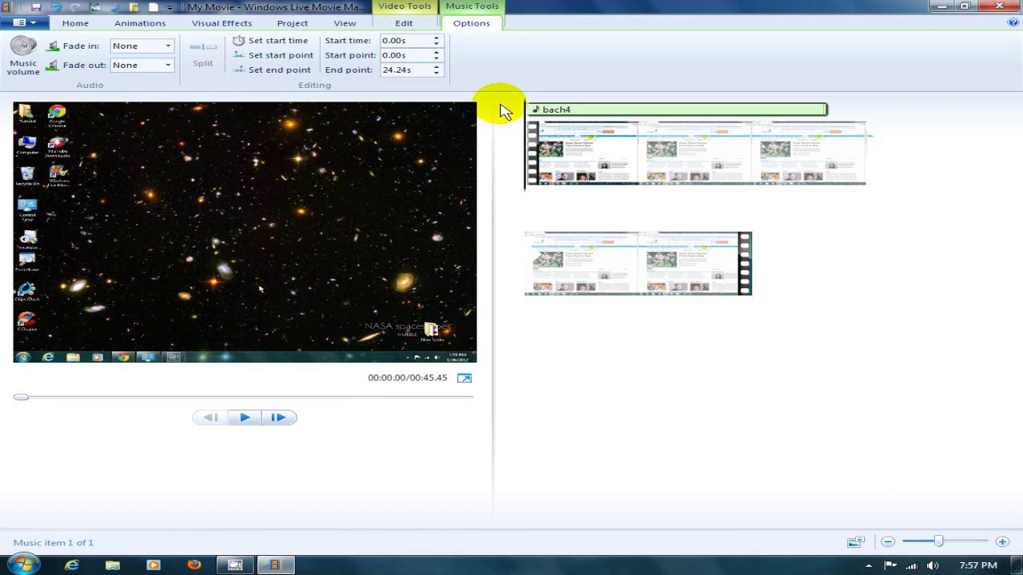
pyautogui.click(168, 47)
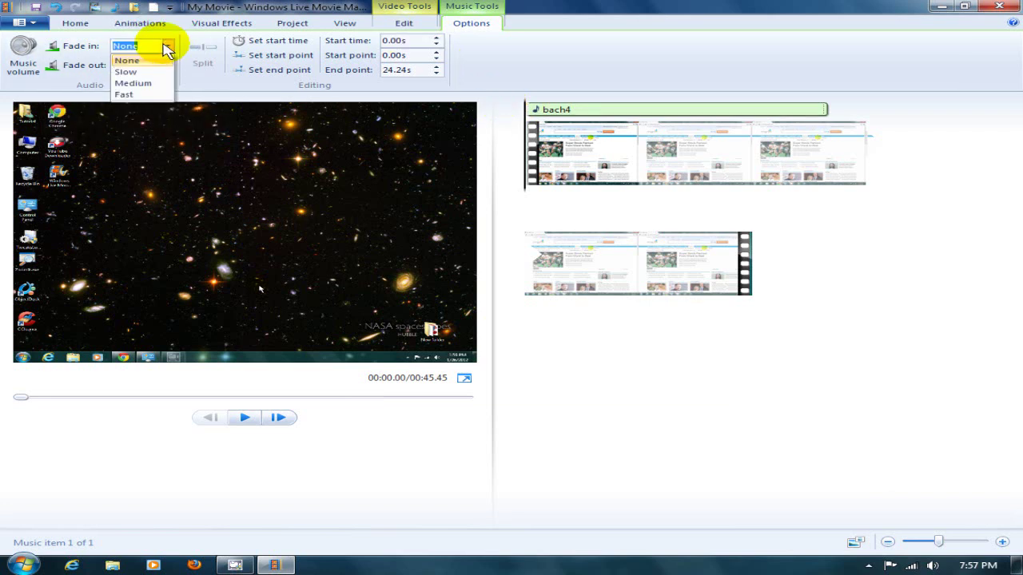
pyautogui.click(166, 48)
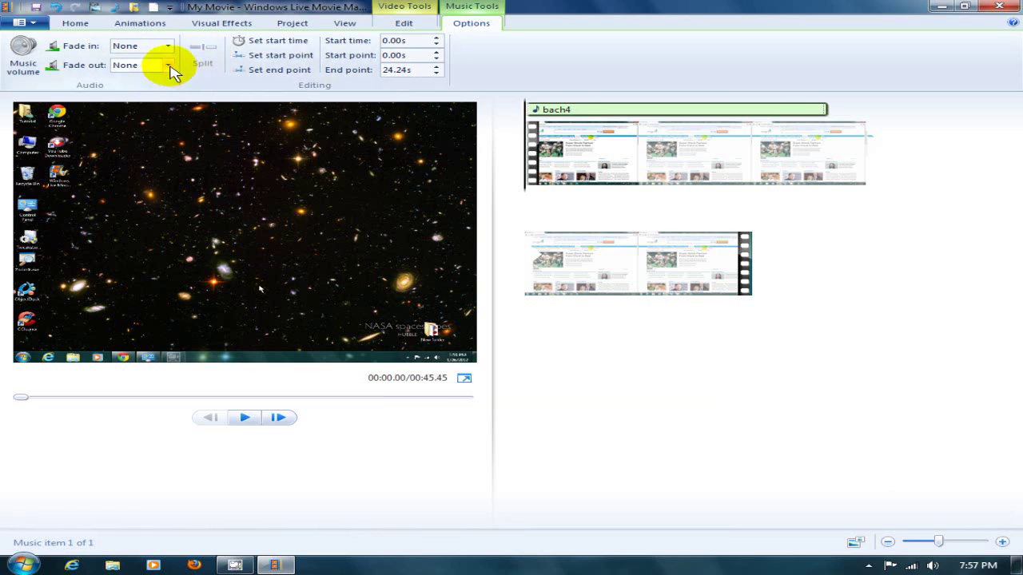
pyautogui.click(171, 67)
pyautogui.click(170, 66)
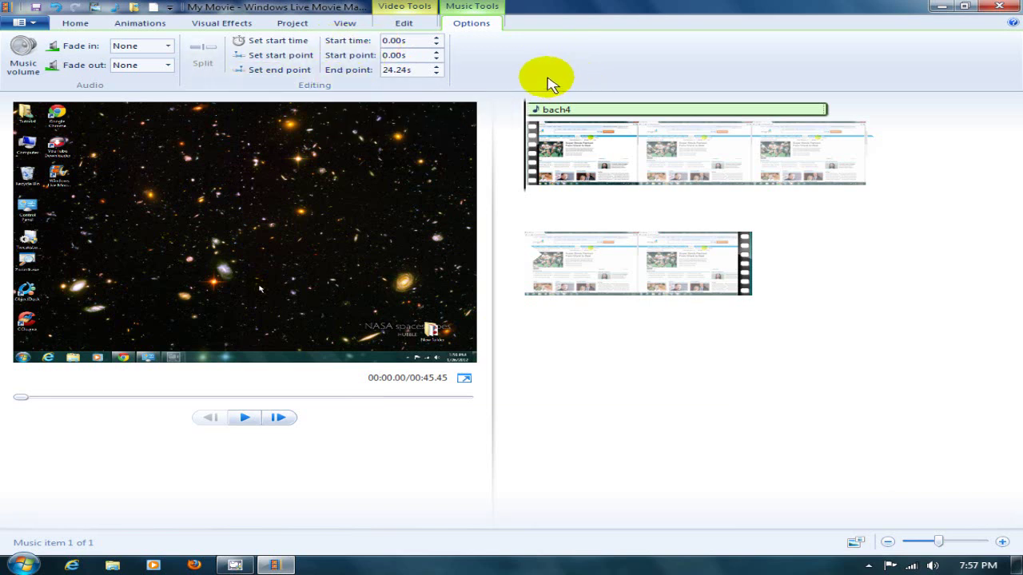
# Try a later music Start time, then return it to 0.00s
pyautogui.click(436, 37)
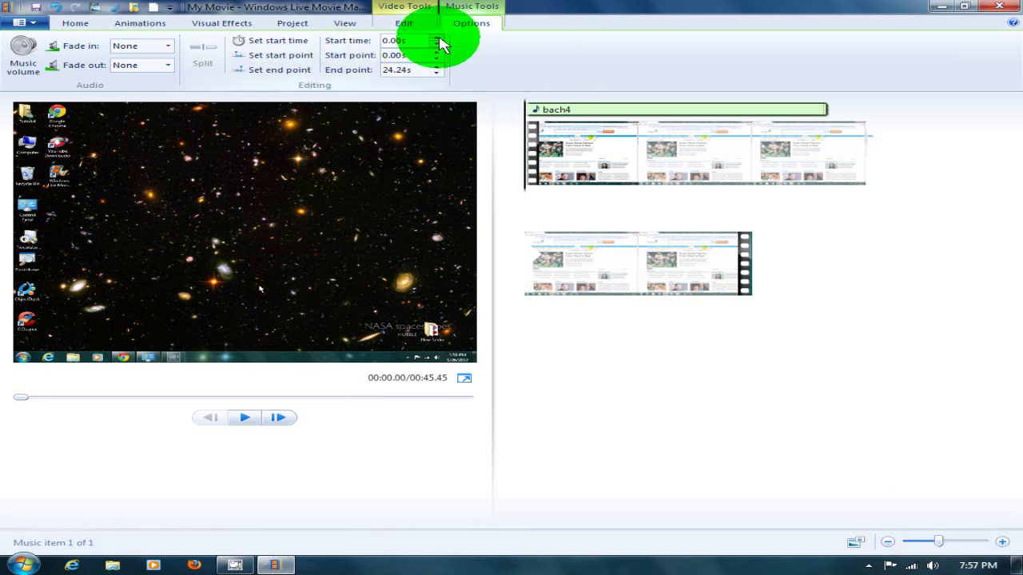
pyautogui.moveTo(442, 44); pyautogui.dragTo(441, 48)
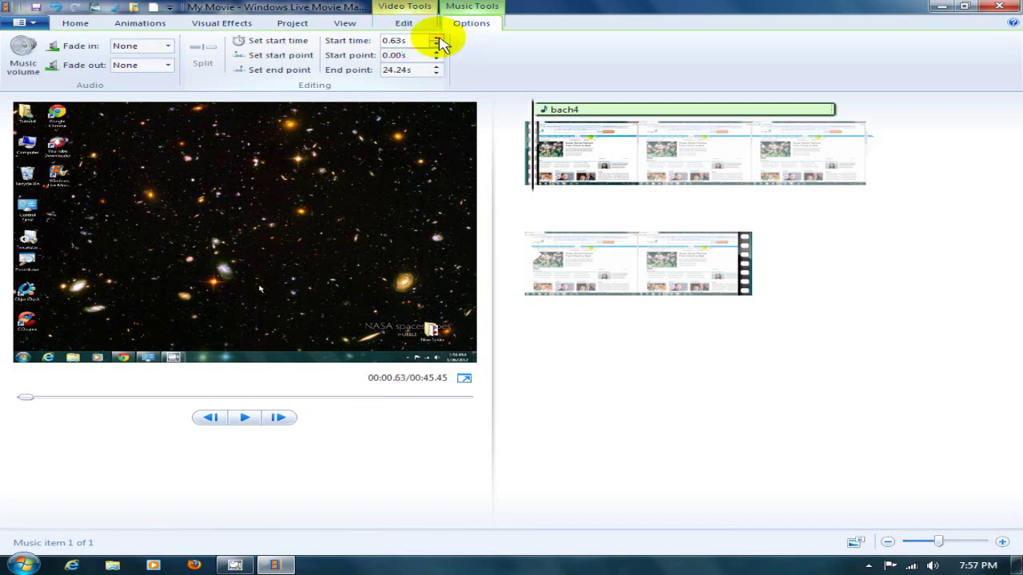
pyautogui.click(438, 46)
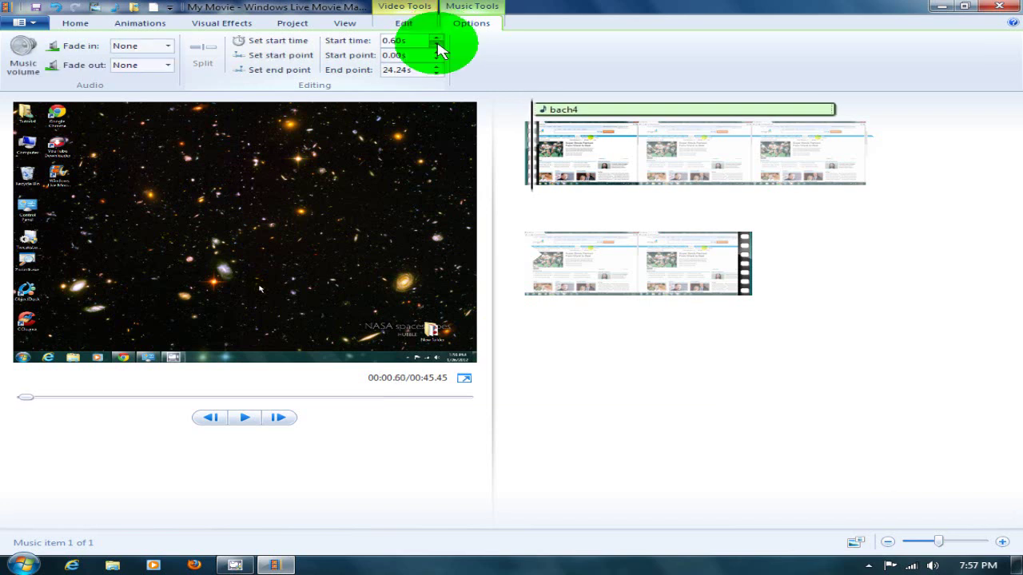
pyautogui.moveTo(438, 46); pyautogui.dragTo(442, 49)
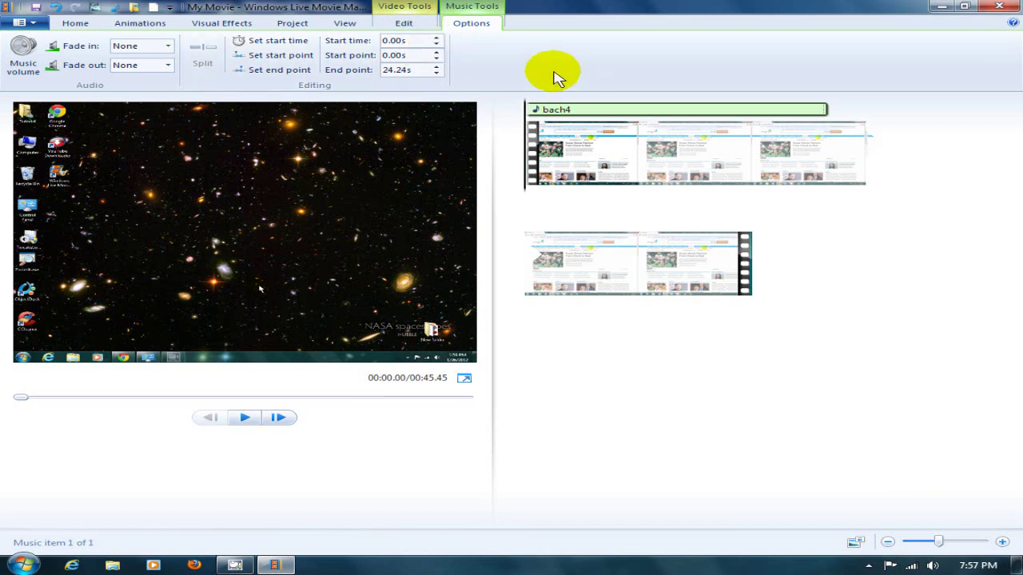
# Trim the song's Start point to 0.84s
pyautogui.click(438, 64)
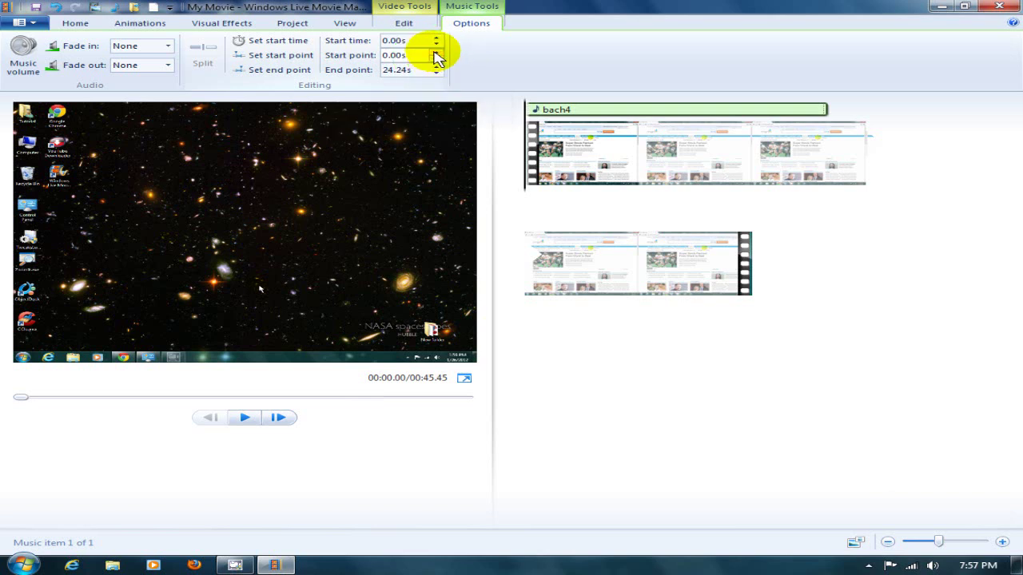
pyautogui.click(435, 52)
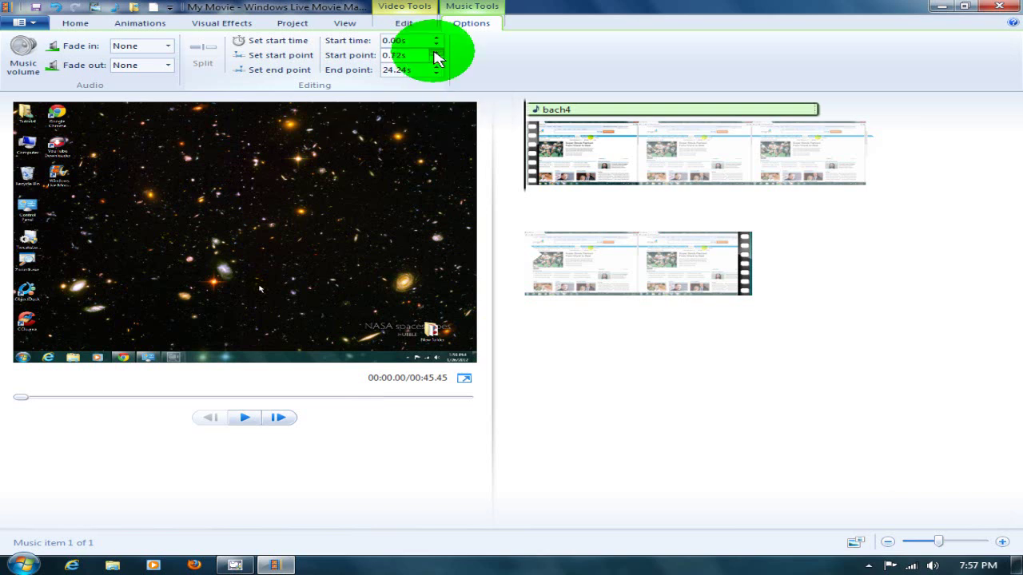
pyautogui.click(438, 54)
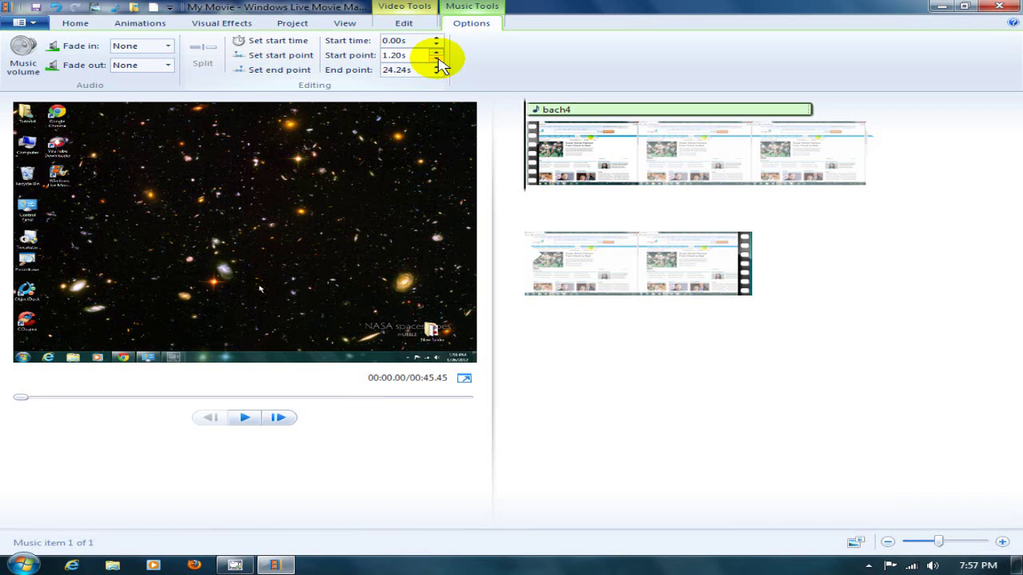
pyautogui.click(439, 63)
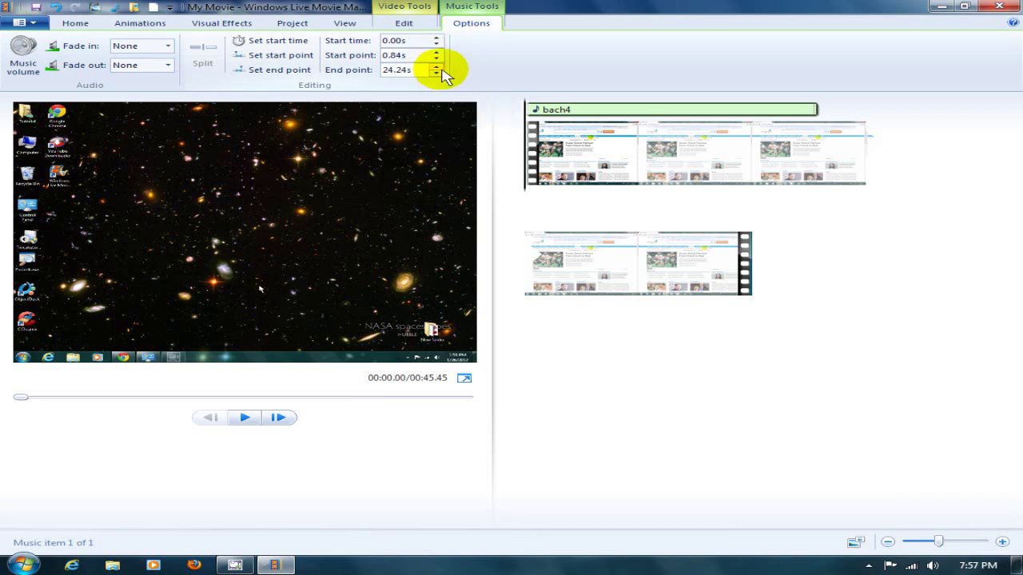
# Try shorter music End points, then leave the End point at 24.24s
pyautogui.click(436, 67)
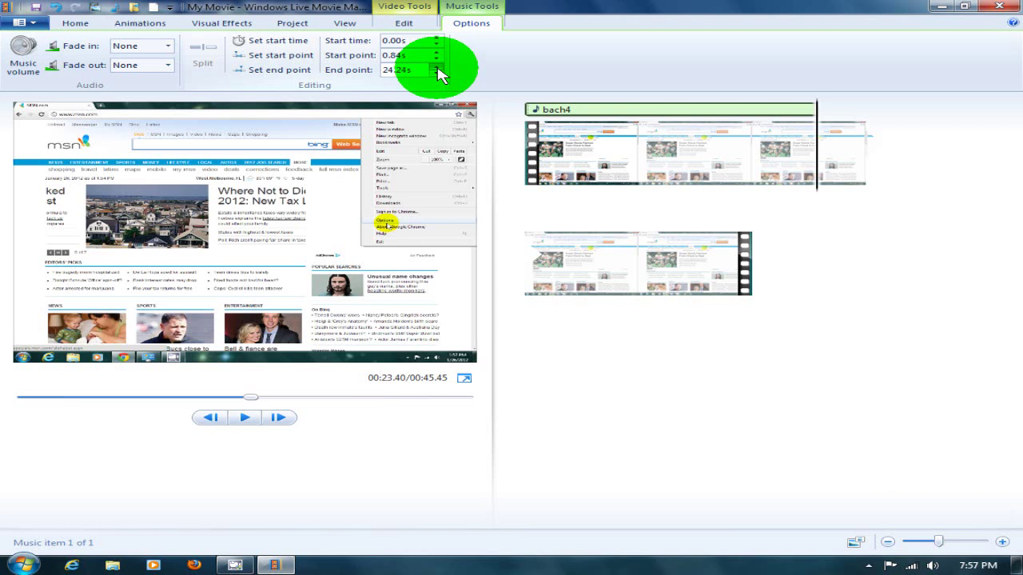
pyautogui.click(436, 73)
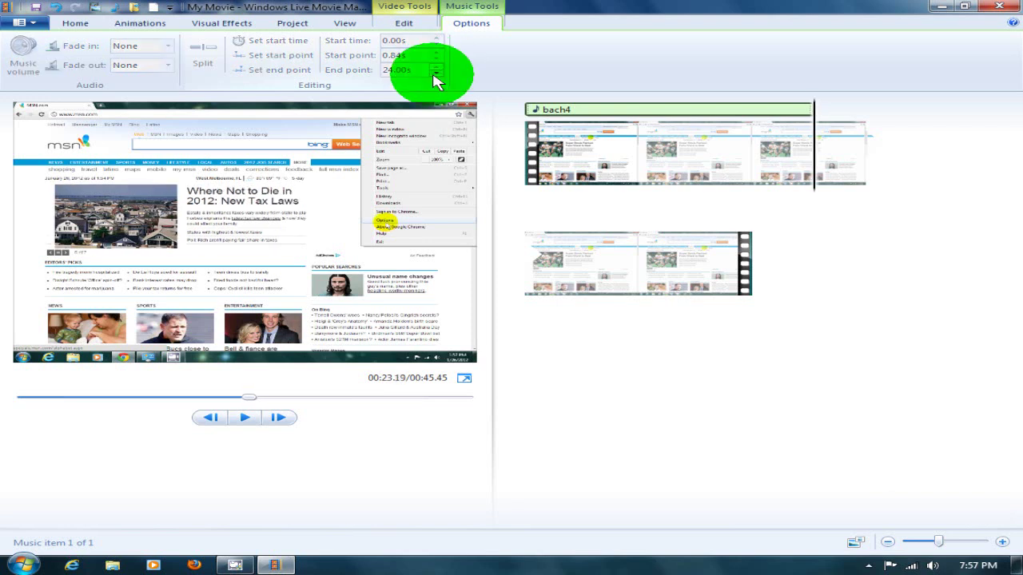
pyautogui.click(437, 73)
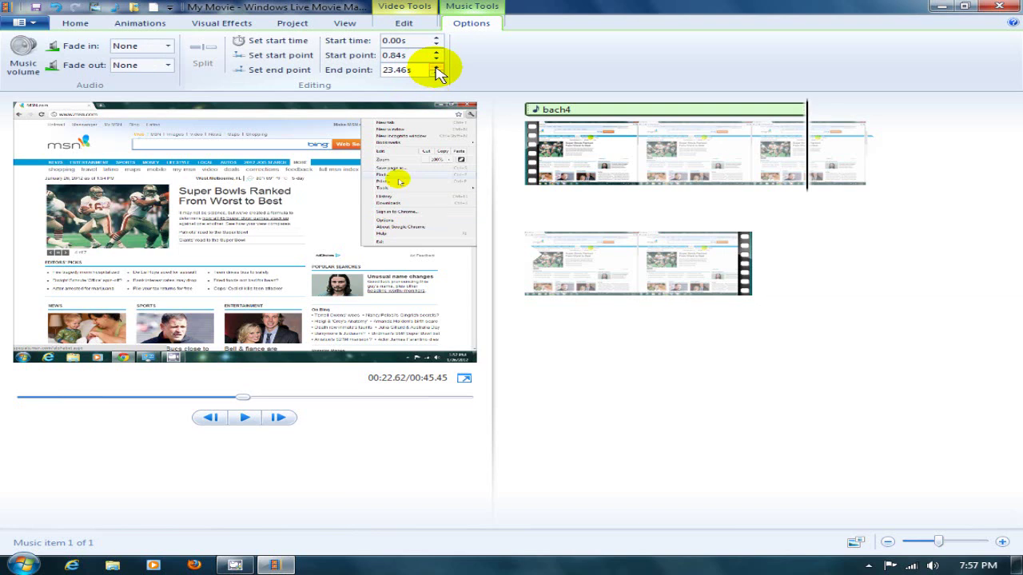
pyautogui.click(436, 67)
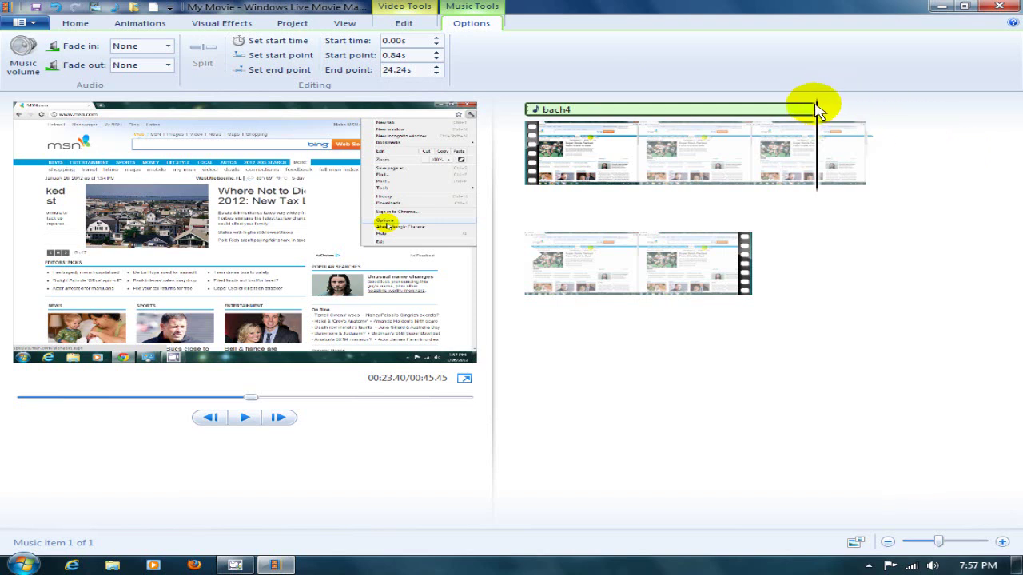
# Split bach4 at the playhead near 13 seconds and move the second piece later
pyautogui.click(783, 115)
pyautogui.moveTo(783, 114); pyautogui.dragTo(690, 115)
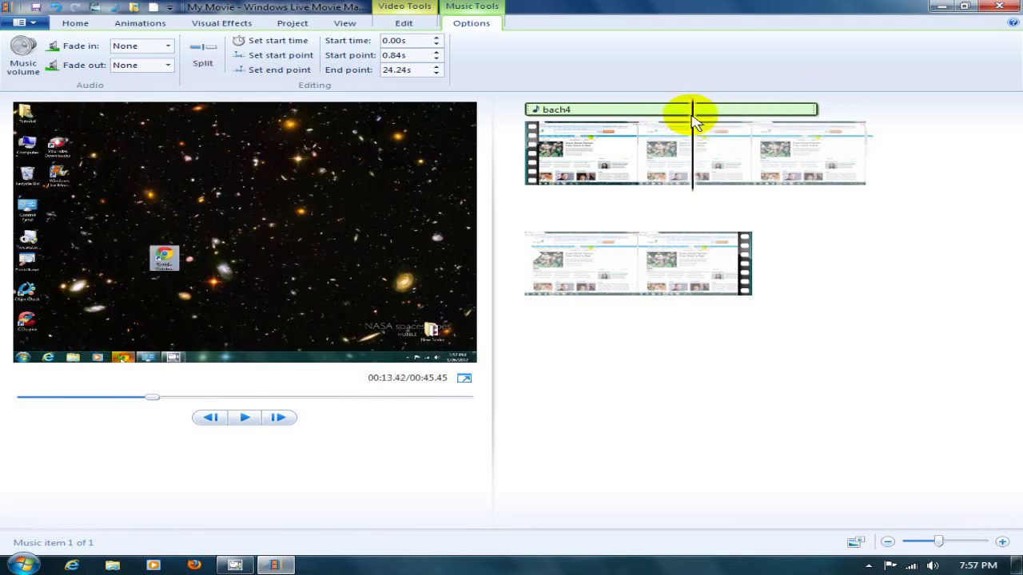
pyautogui.click(203, 62)
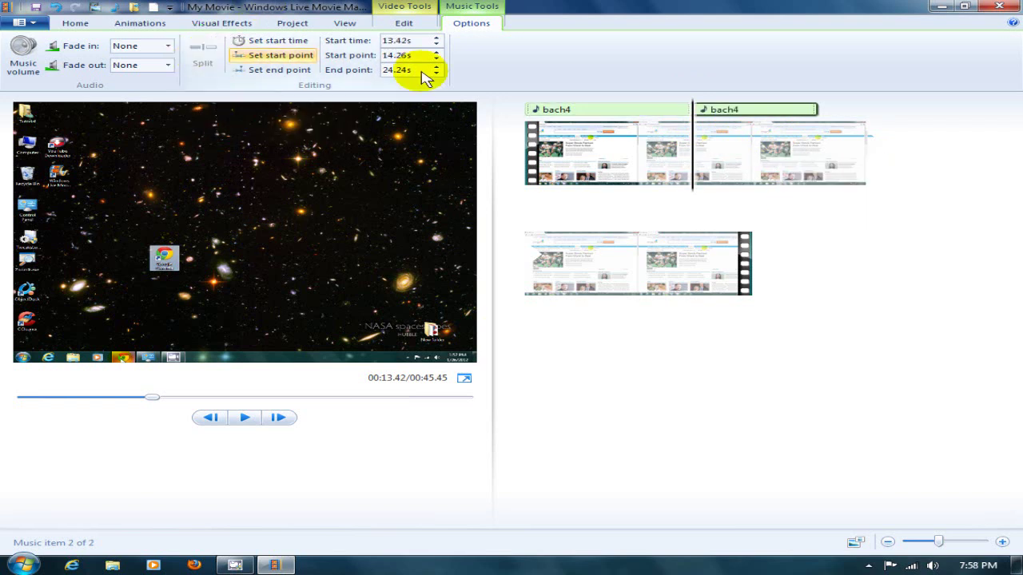
pyautogui.moveTo(776, 114); pyautogui.dragTo(663, 221)
pyautogui.moveTo(630, 122); pyautogui.dragTo(527, 124)
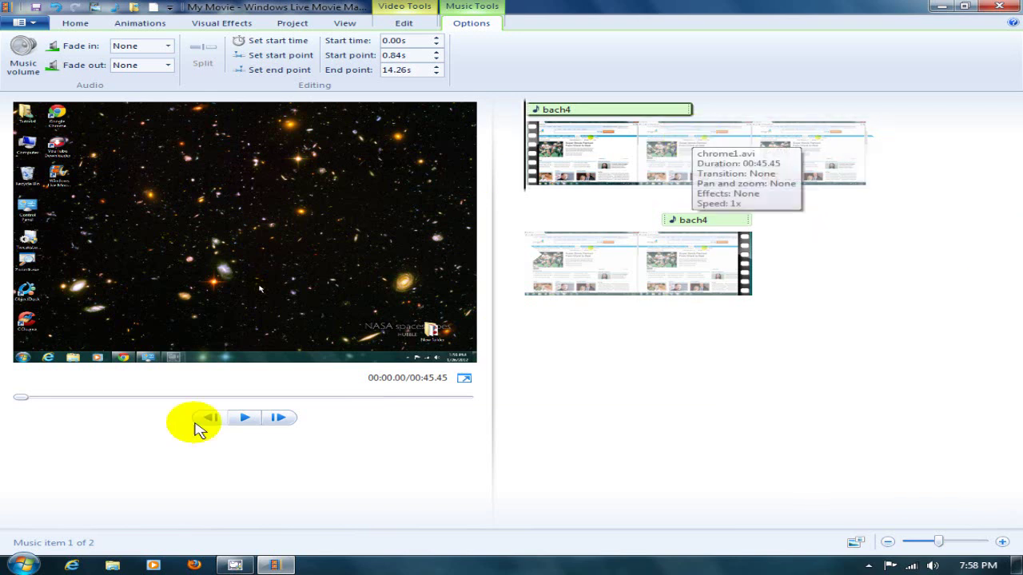
pyautogui.click(247, 428)
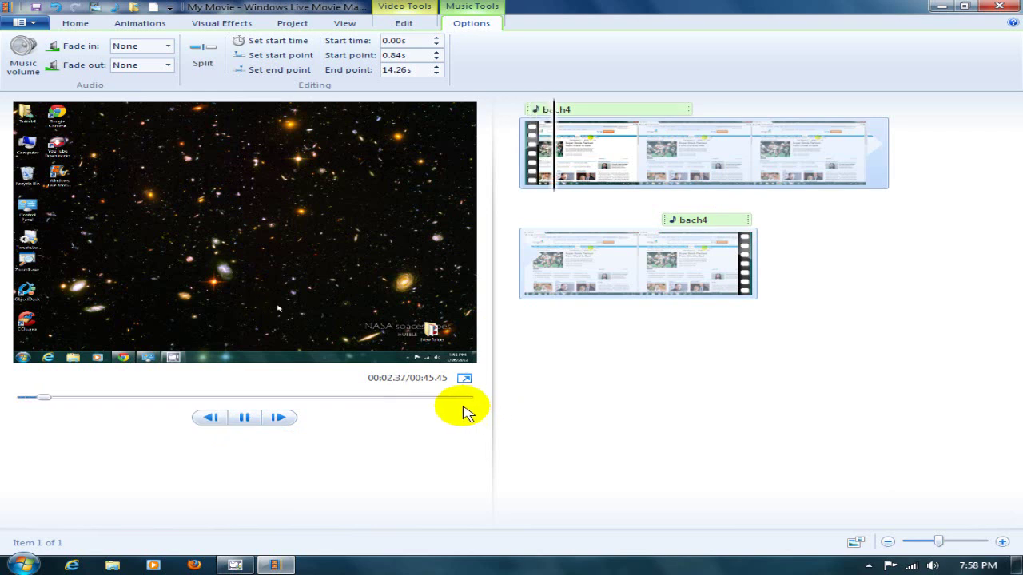
pyautogui.click(244, 420)
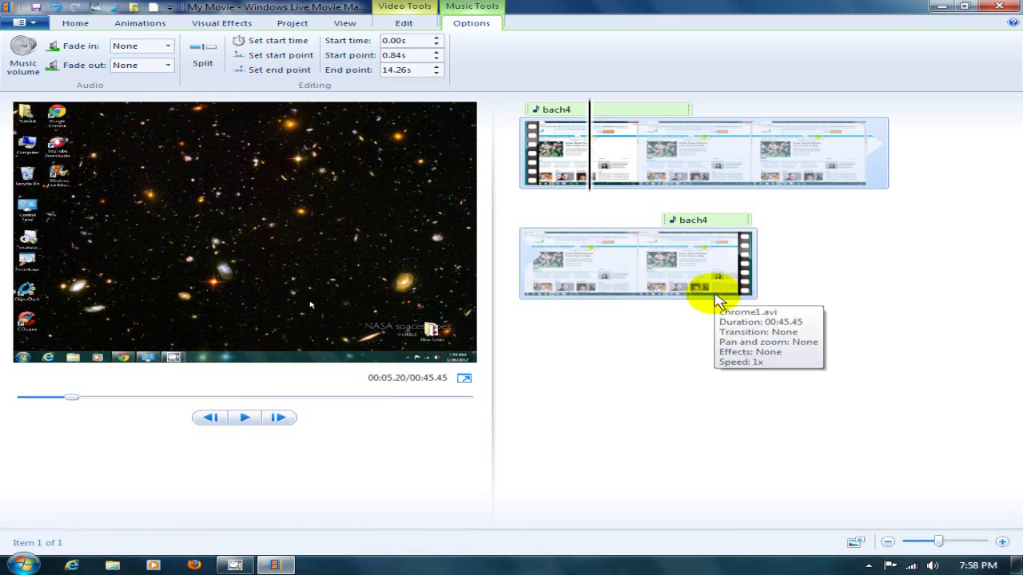